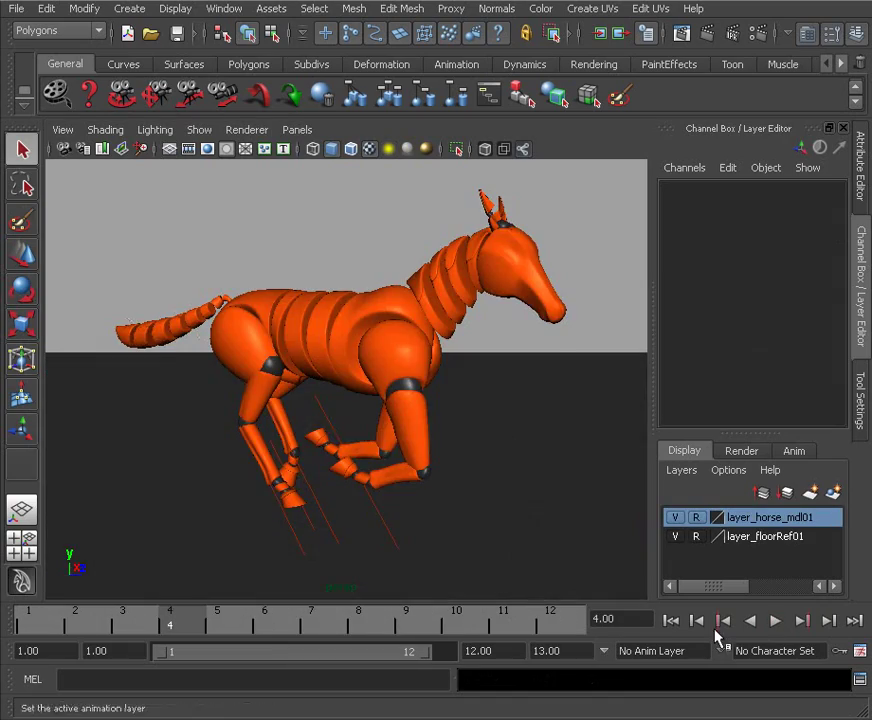
Step: Scrub the time slider through the horse animation's poses
drag(185, 622, 257, 623)
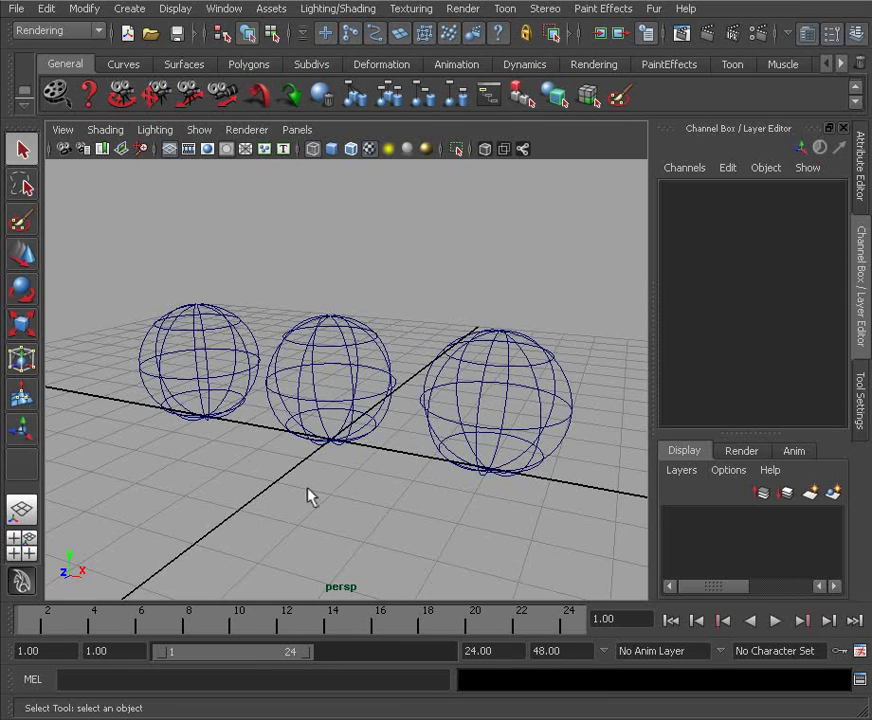
Step: Tumble and track the persp camera to a level, head-on view of the three spheres
alt+drag(308, 494, 370, 494)
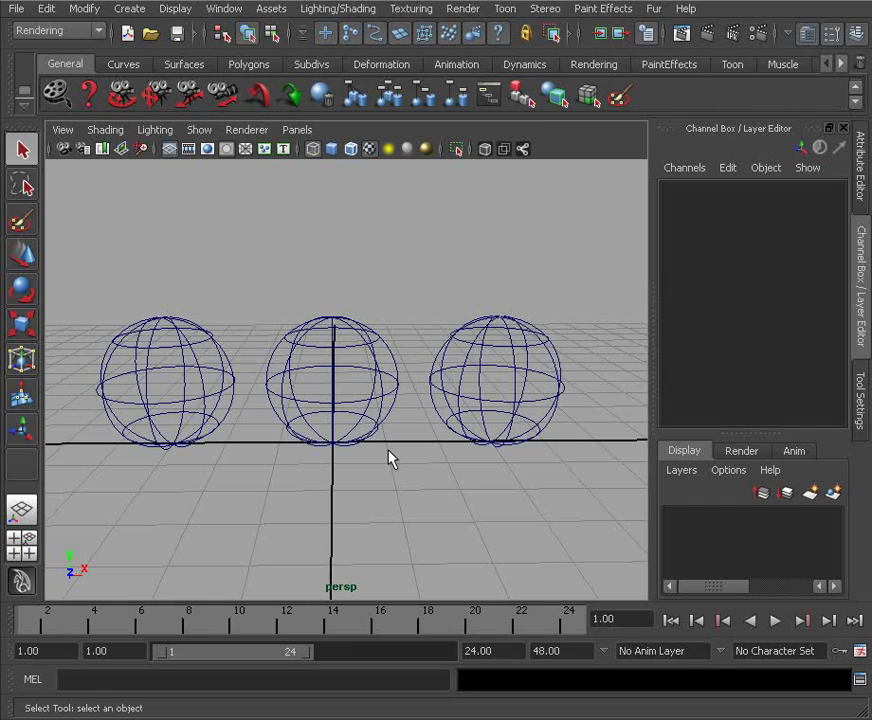
mouse_move(390, 458)
alt+middle_down()
mouse_move(282, 451)
mouse_move(541, 453)
mouse_move(362, 446)
mouse_move(311, 432)
mouse_move(491, 447)
mouse_move(230, 453)
mouse_move(515, 455)
mouse_move(263, 453)
mouse_move(449, 447)
mouse_move(337, 450)
mouse_move(421, 451)
mouse_move(390, 450)
alt+middle_up()
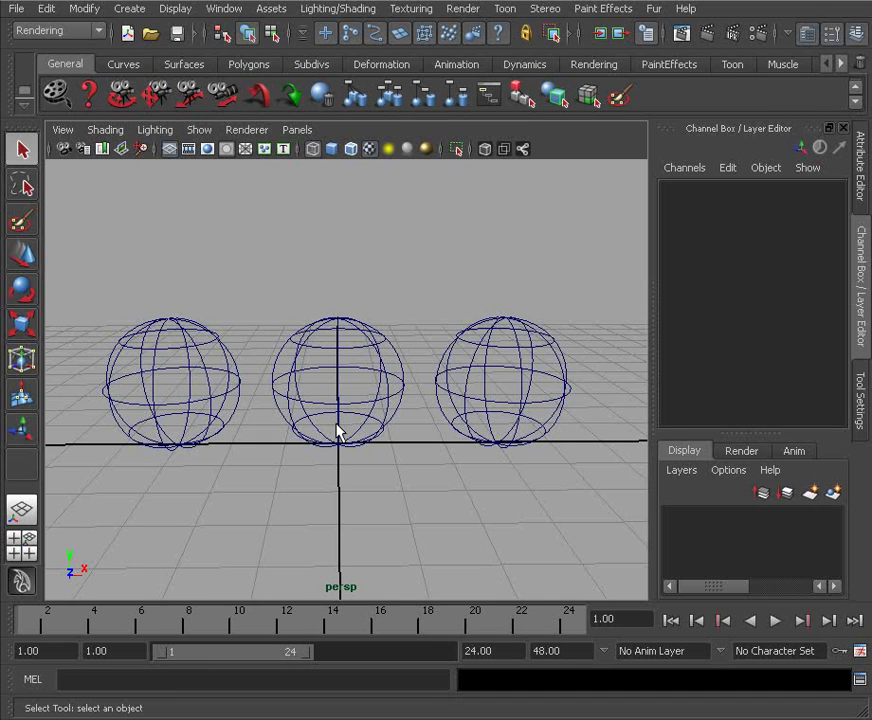
Step: Dolly in close to the three spheres, then tumble and track to a raised angled view
alt+right_drag(337, 432, 394, 393)
alt+drag(313, 387, 332, 403)
alt+right_drag(366, 411, 350, 413)
alt+middle_drag(345, 407, 335, 401)
mouse_move(335, 401)
alt+right_down()
mouse_move(350, 405)
mouse_move(343, 402)
alt+right_up()
alt+drag(343, 402, 362, 399)
alt+middle_drag(362, 399, 362, 389)
alt+right_drag(362, 389, 356, 389)
alt+middle_drag(356, 389, 352, 388)
alt+drag(352, 388, 308, 389)
alt+middle_drag(308, 389, 313, 398)
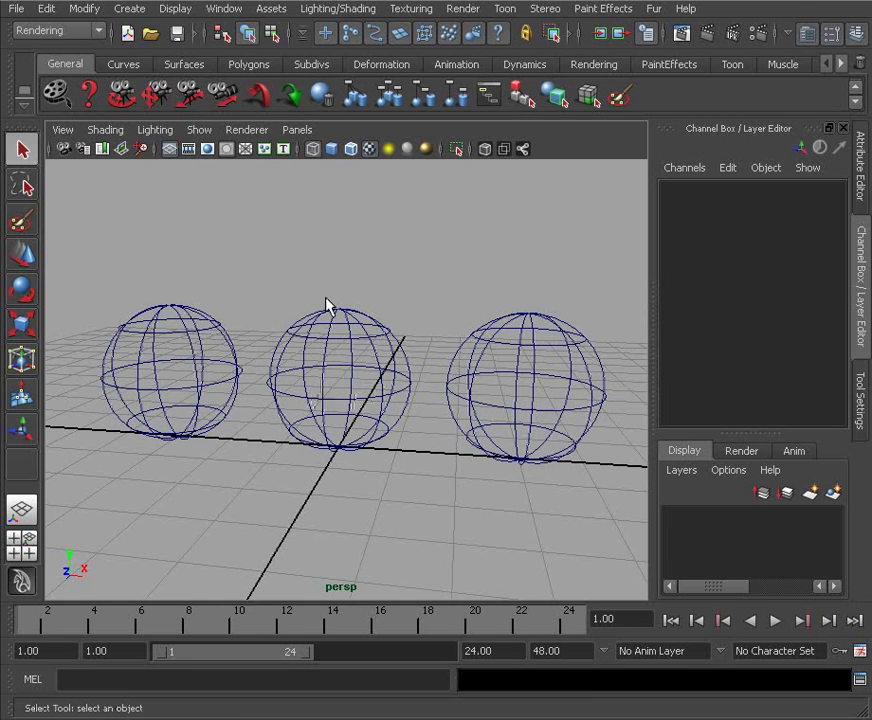
alt+drag(317, 426, 285, 413)
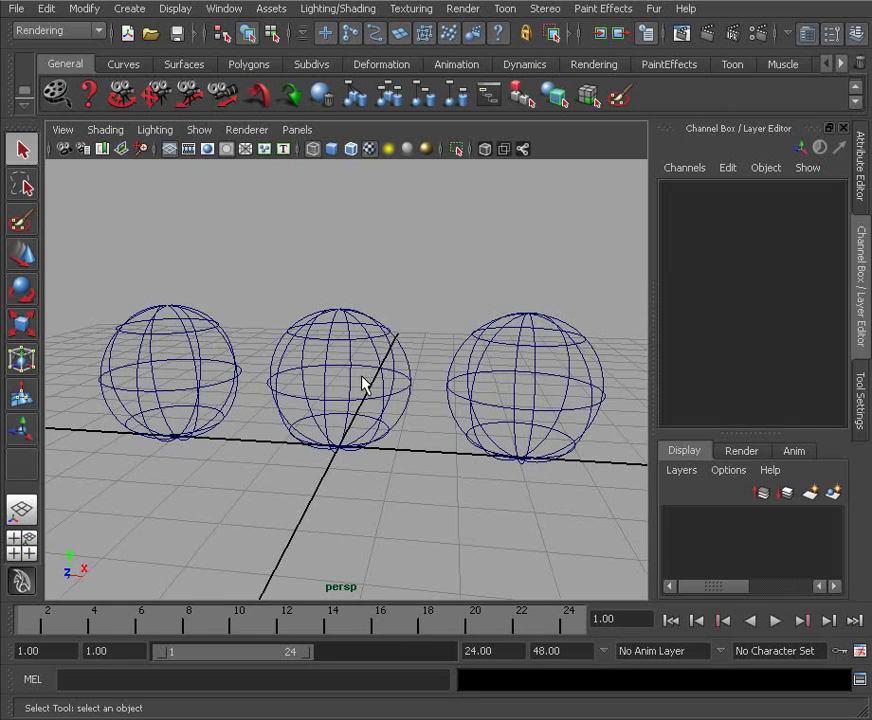
key(space)
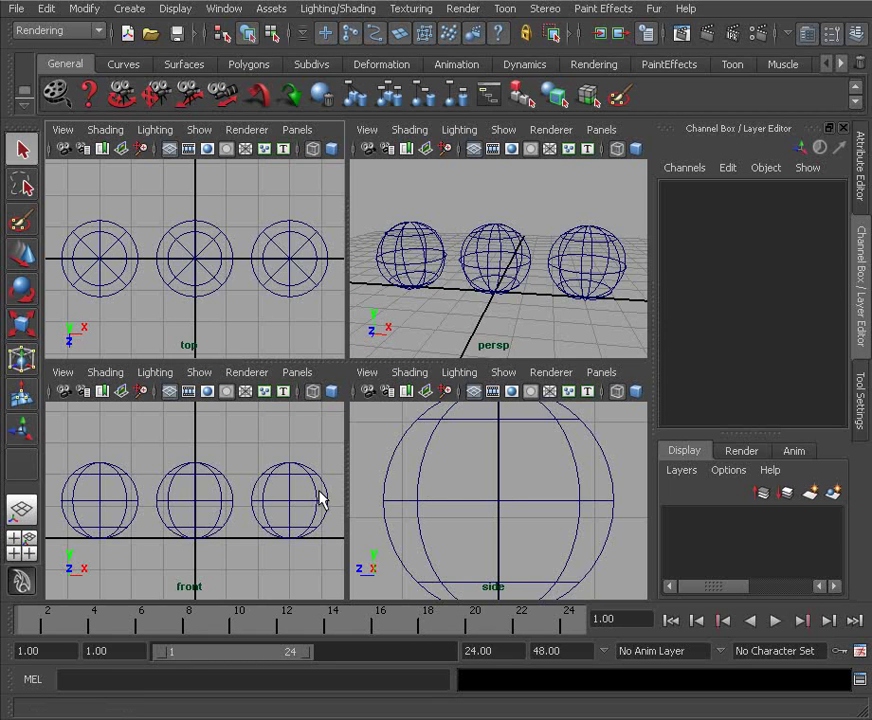
mouse_move(479, 513)
alt+right_down()
mouse_move(436, 494)
mouse_move(452, 494)
mouse_move(470, 520)
alt+right_up()
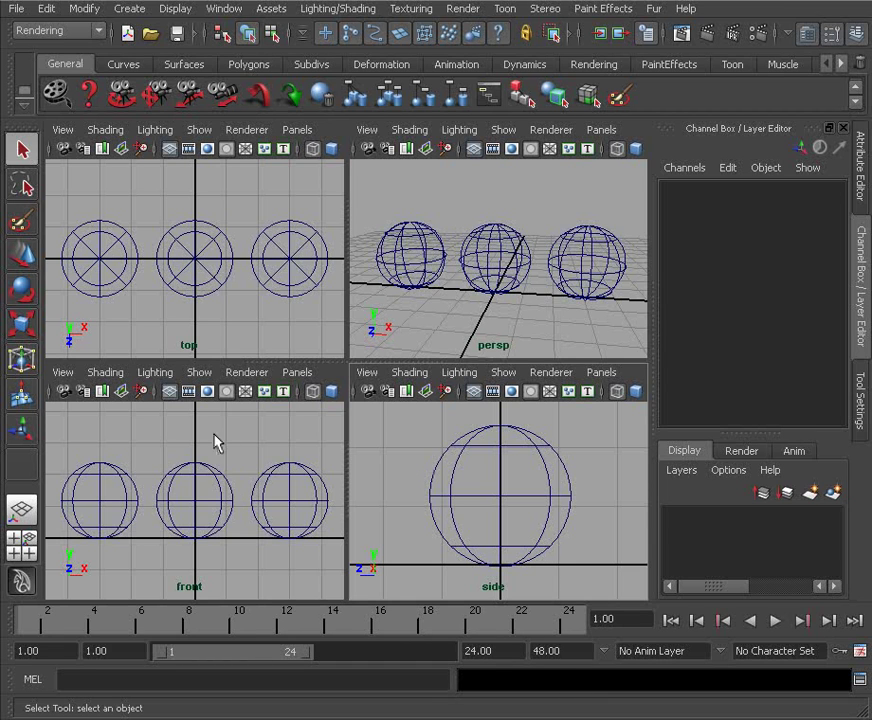
key(space)
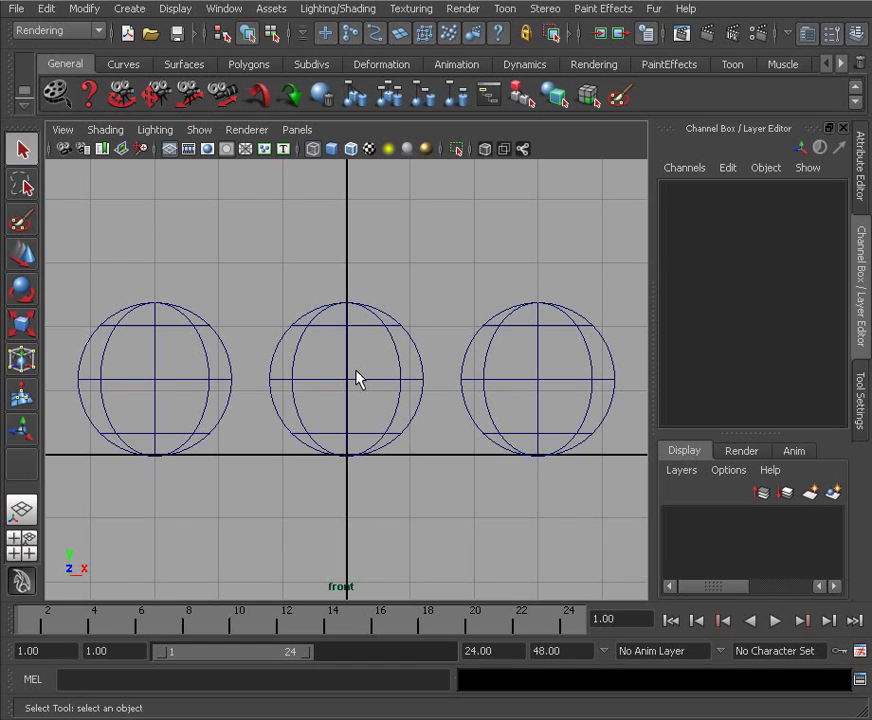
key(space)
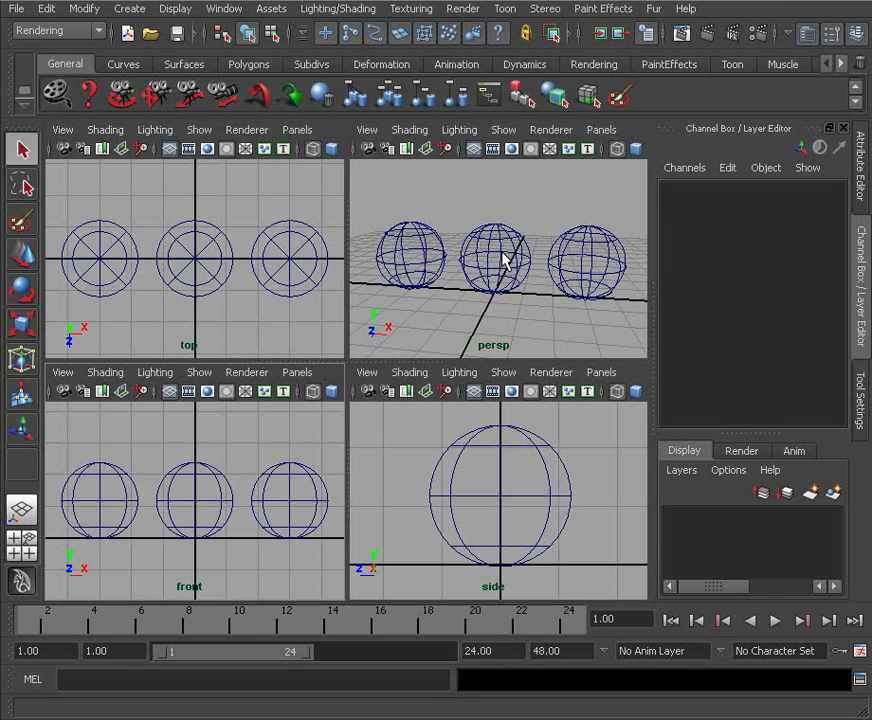
key(space)
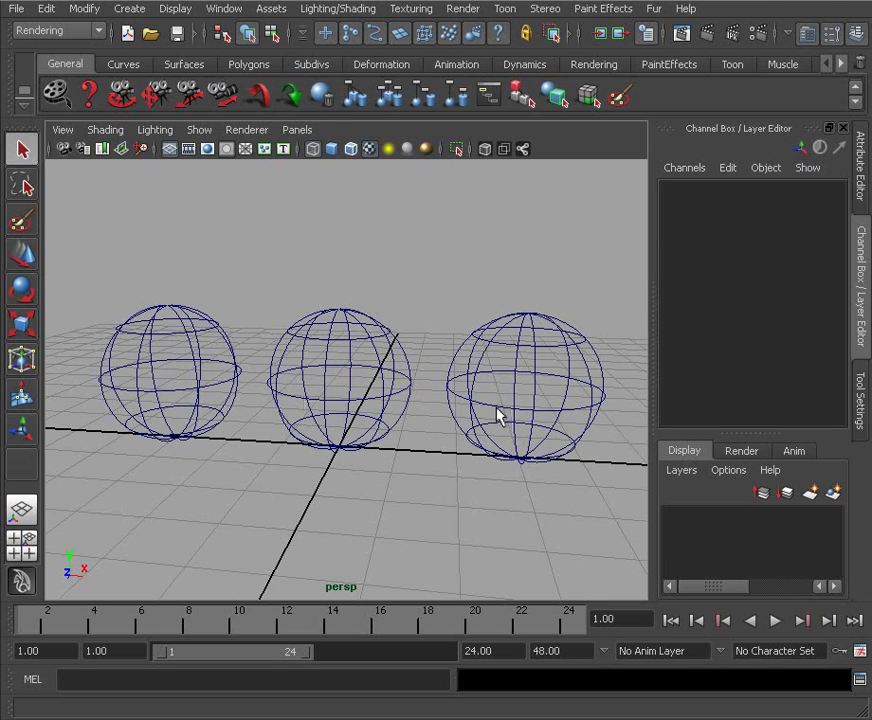
mouse_move(224, 405)
alt+mouse_down()
mouse_move(327, 397)
mouse_move(243, 397)
mouse_move(222, 413)
mouse_move(210, 391)
alt+mouse_up()
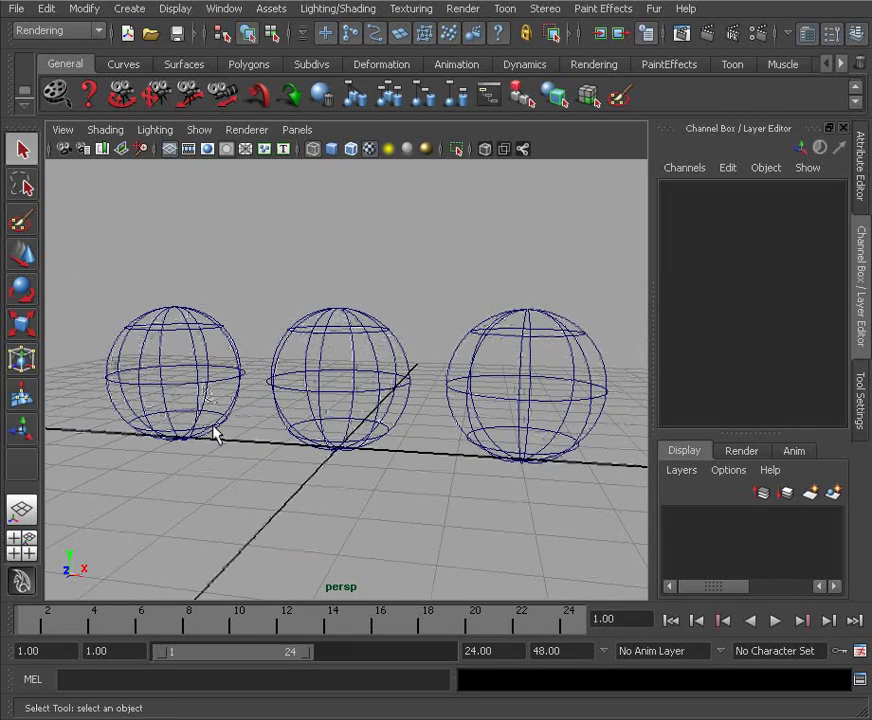
alt+drag(519, 398, 492, 403)
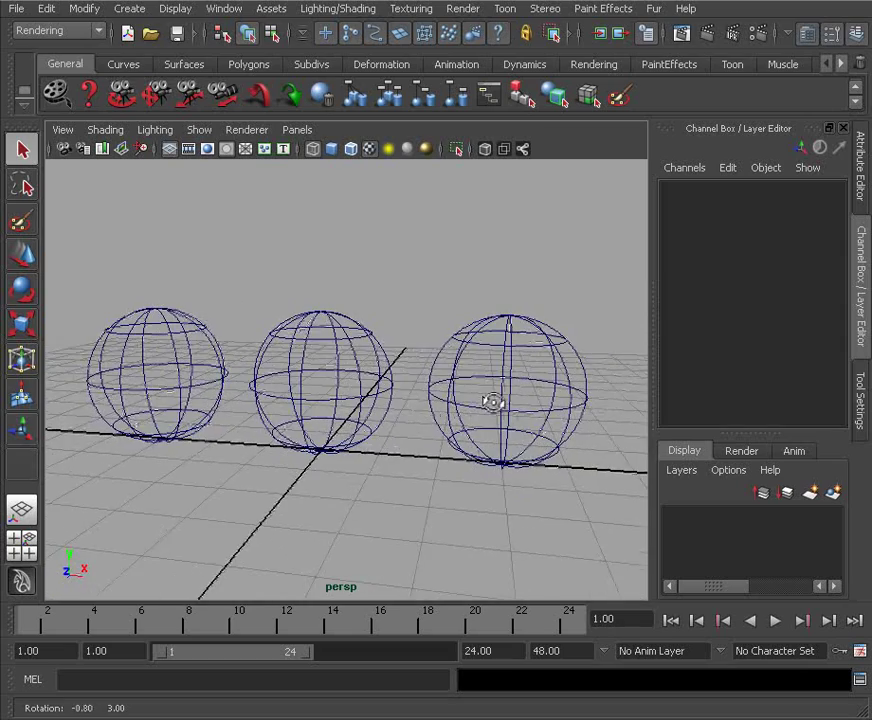
alt+middle_drag(424, 405, 430, 399)
alt+drag(430, 400, 360, 390)
alt+drag(337, 392, 338, 397)
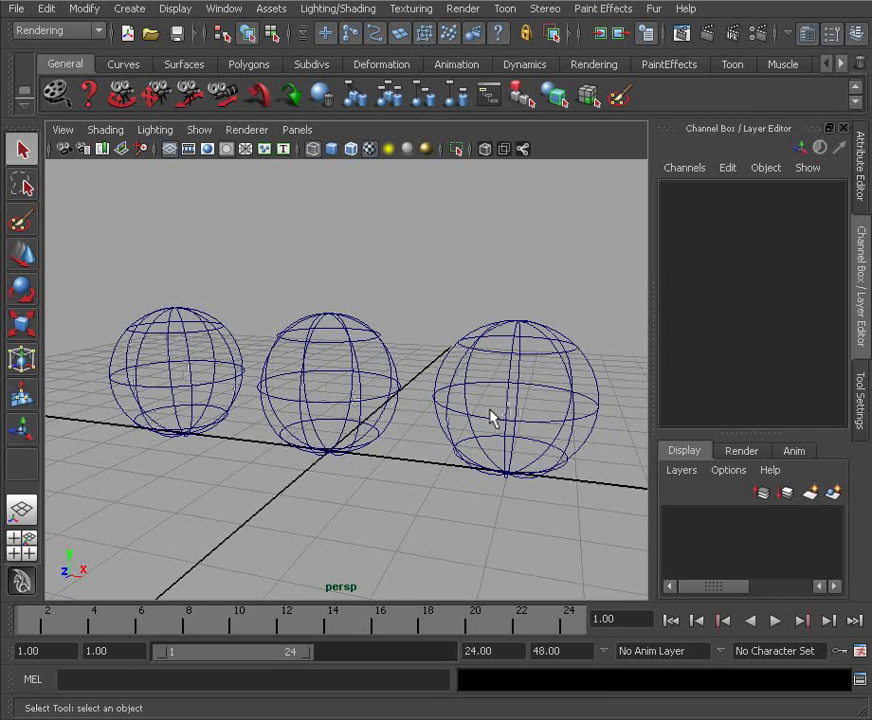
alt+middle_drag(463, 399, 336, 405)
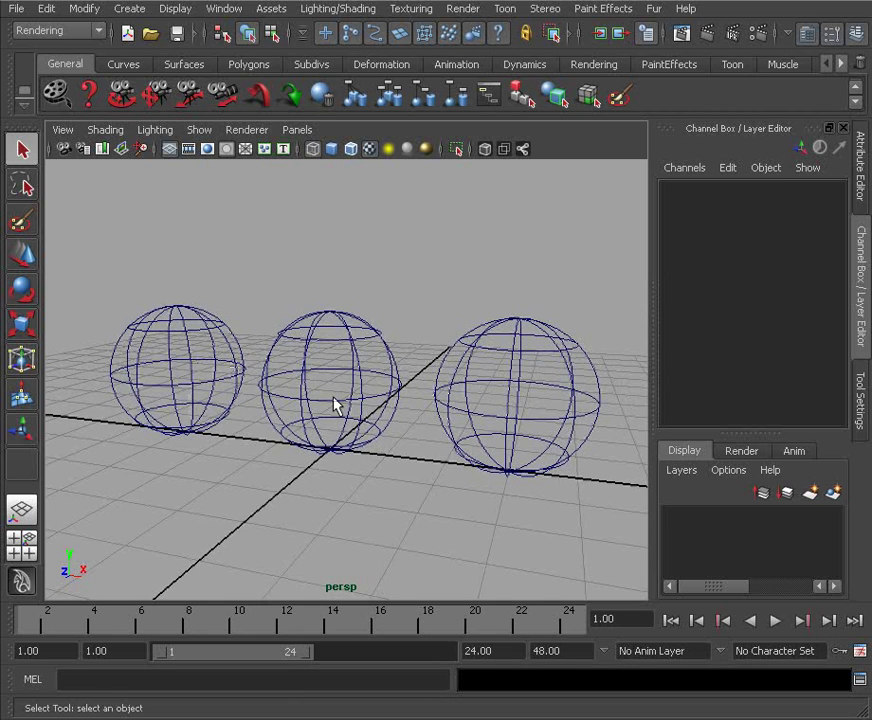
alt+drag(336, 405, 354, 397)
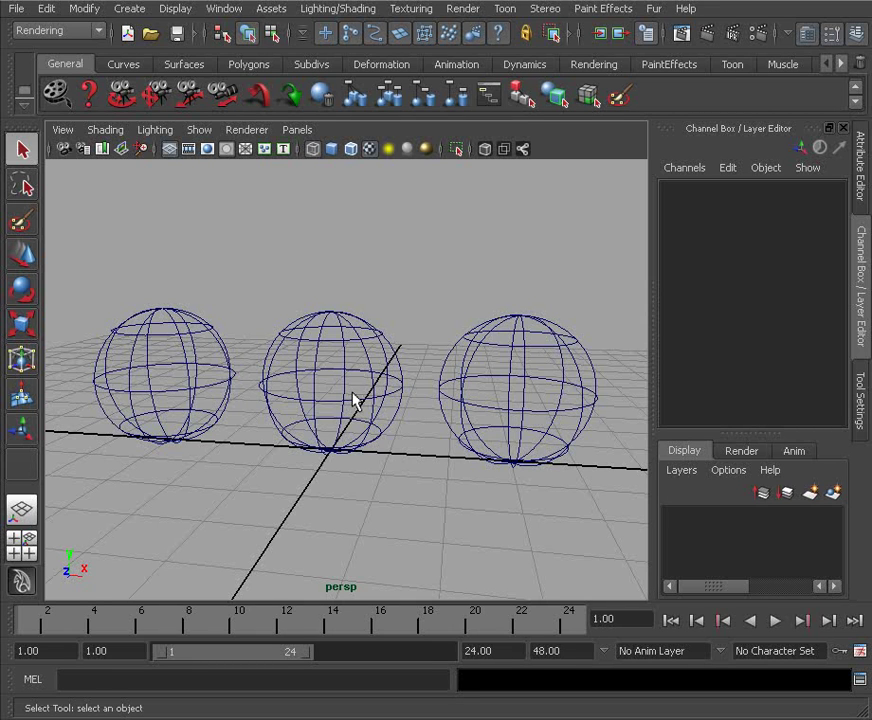
alt+drag(342, 394, 323, 395)
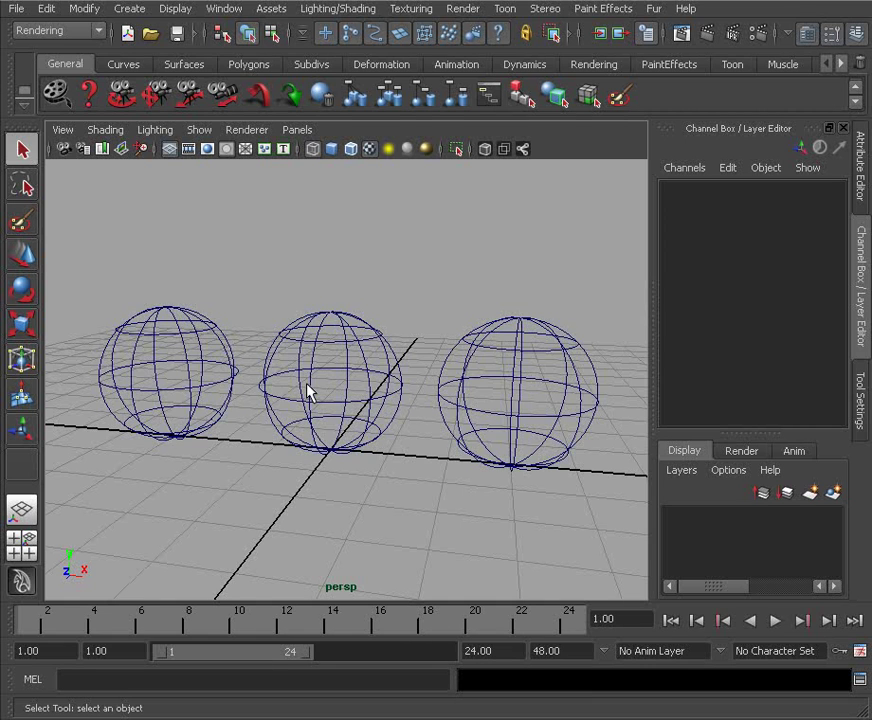
Step: Switch the spheres to smooth shaded display (5) and orbit around them
key(5)
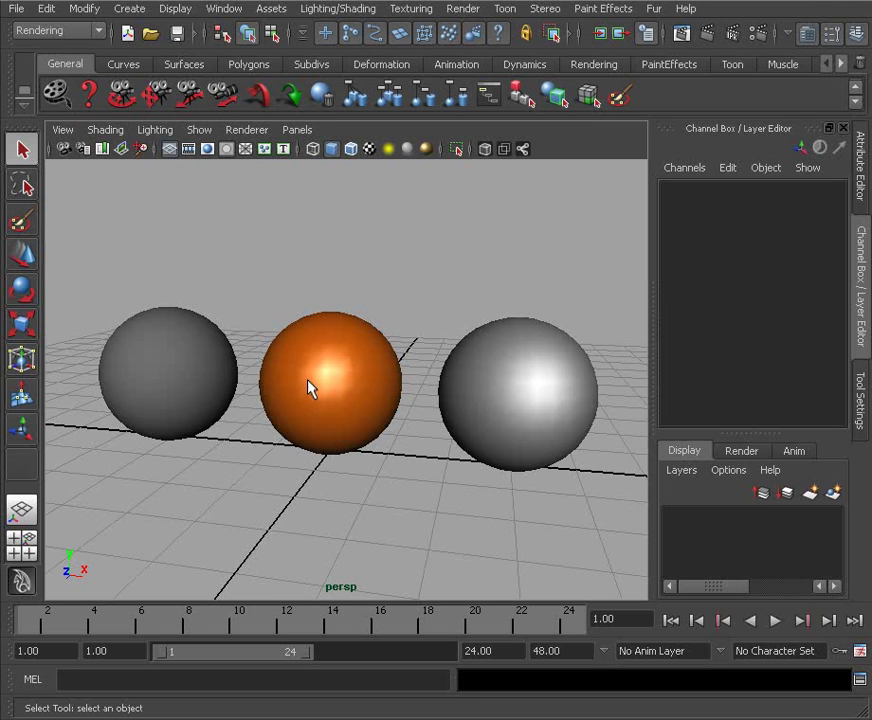
alt+drag(290, 440, 345, 440)
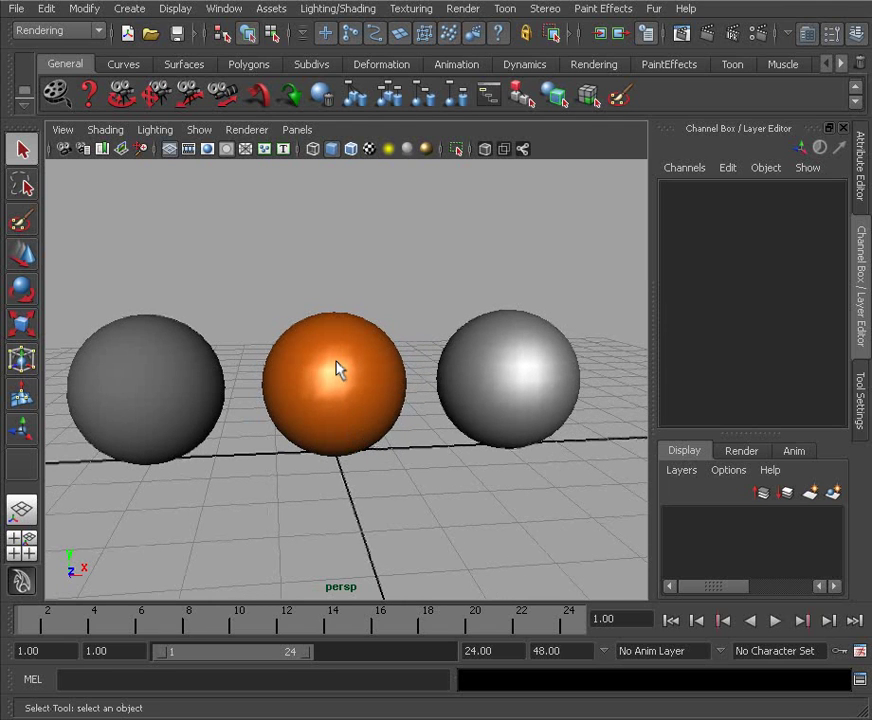
alt+drag(300, 440, 247, 446)
Step: Adjust the view and switch to textured display (6), showing the right sphere's orange checker
alt+right_drag(247, 446, 255, 450)
alt+drag(255, 452, 310, 455)
key(6)
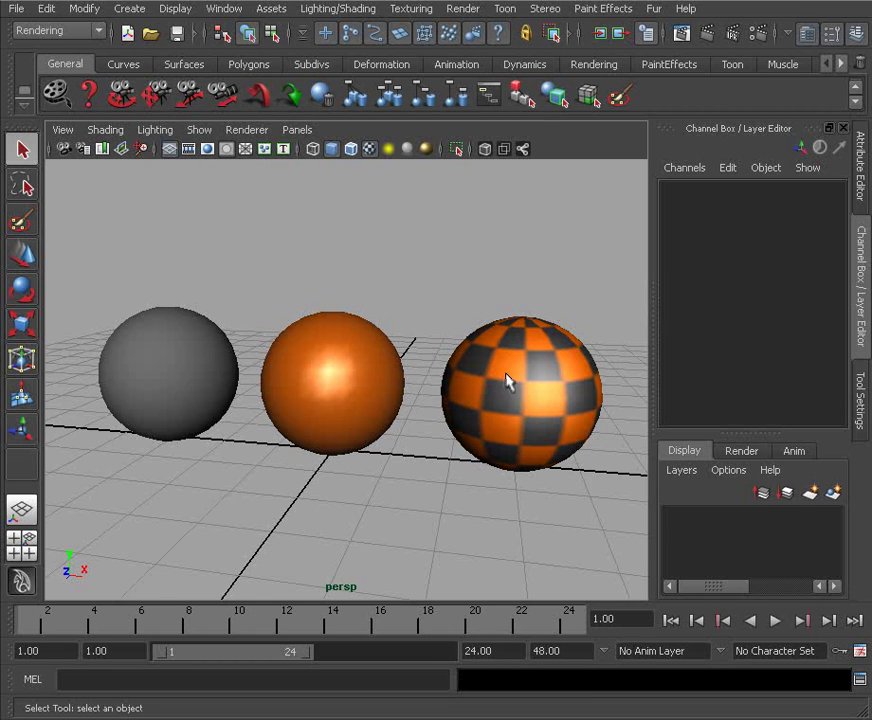
key(alt)
alt+drag(461, 419, 468, 427)
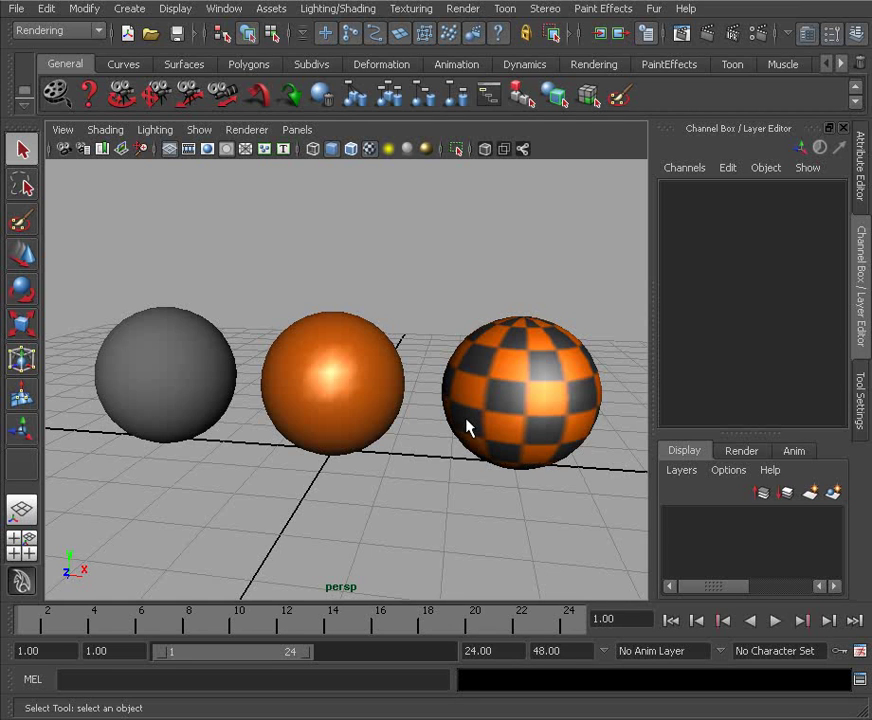
key(4)
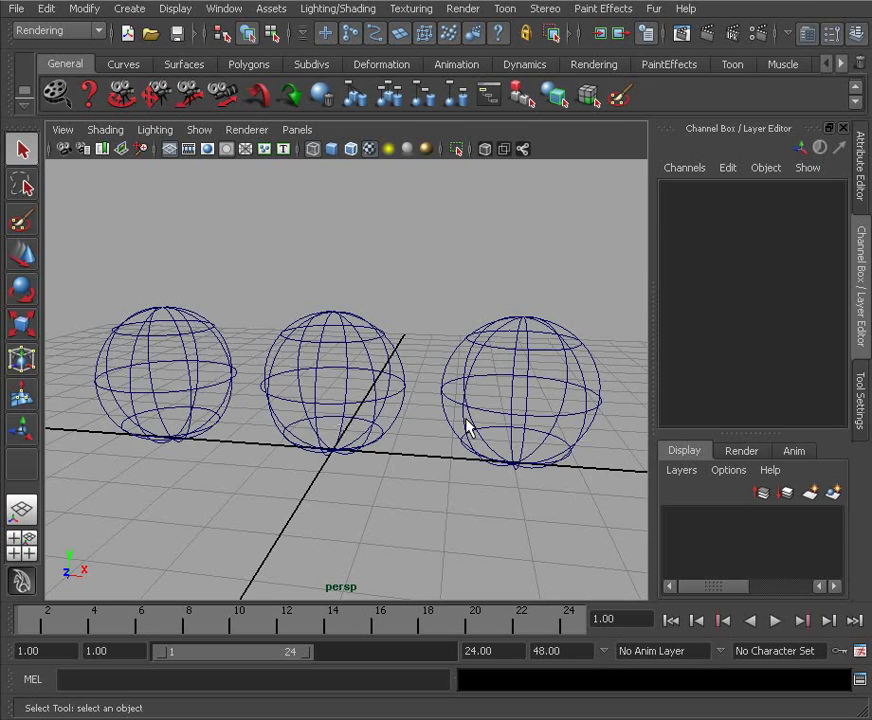
key(5)
key(6)
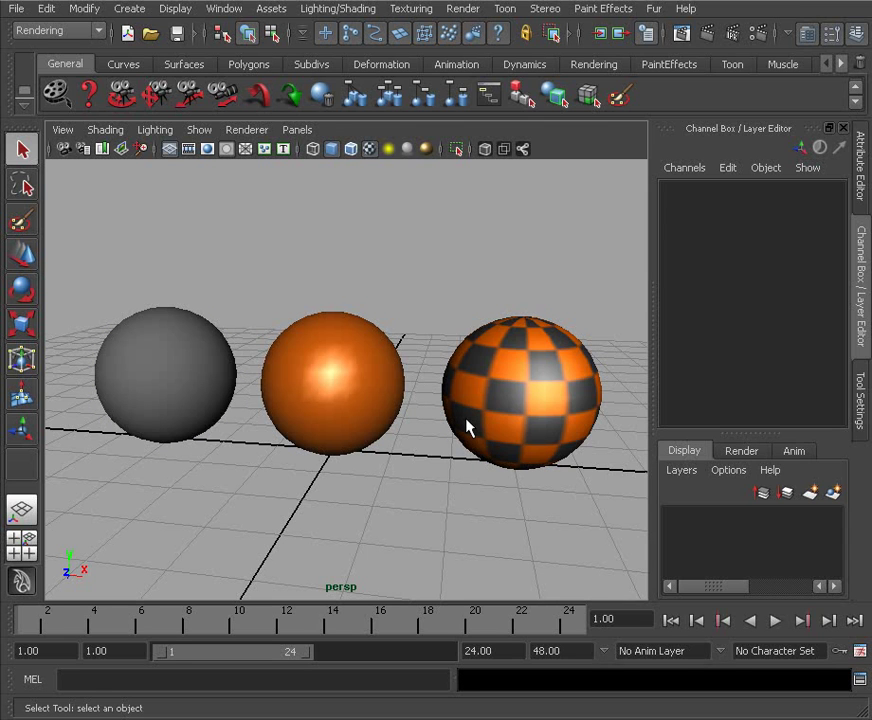